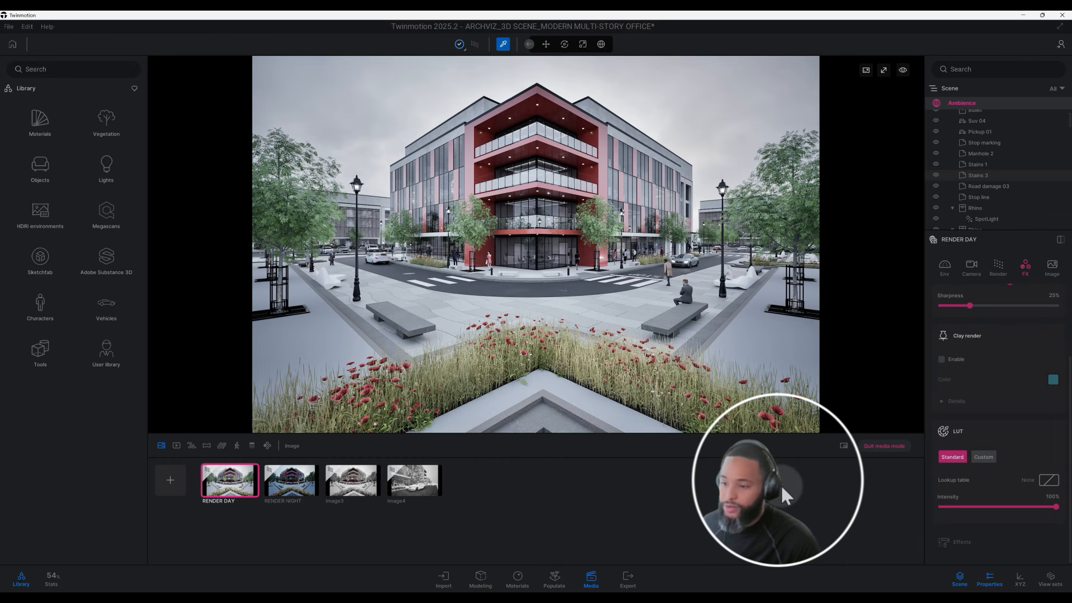
# Apply the Blue Tint standard lookup table to the RENDER DAY image.
pyautogui.click(830, 483)
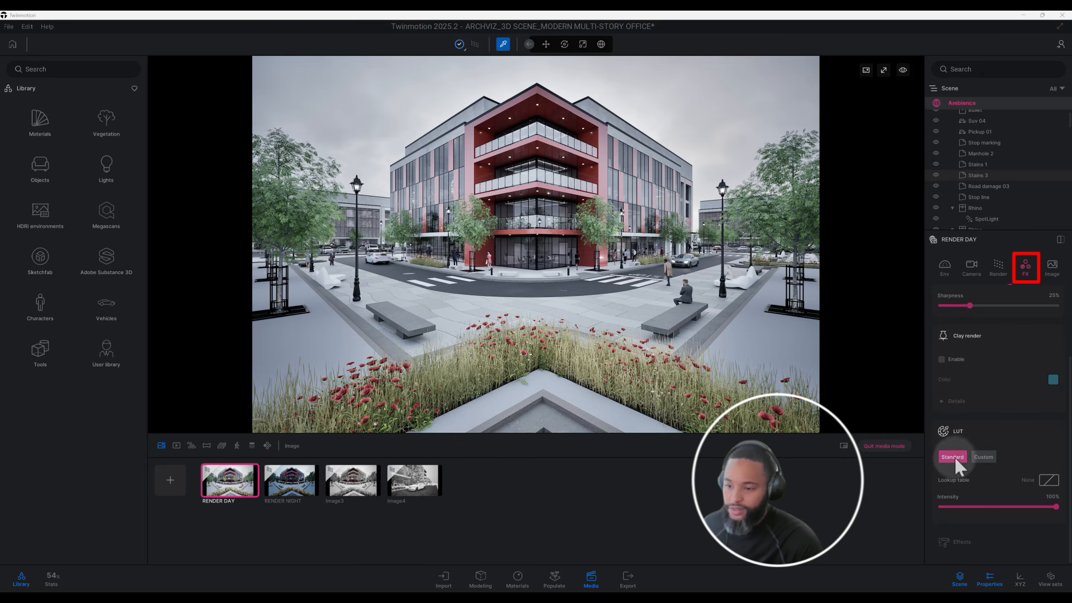
pyautogui.click(1051, 484)
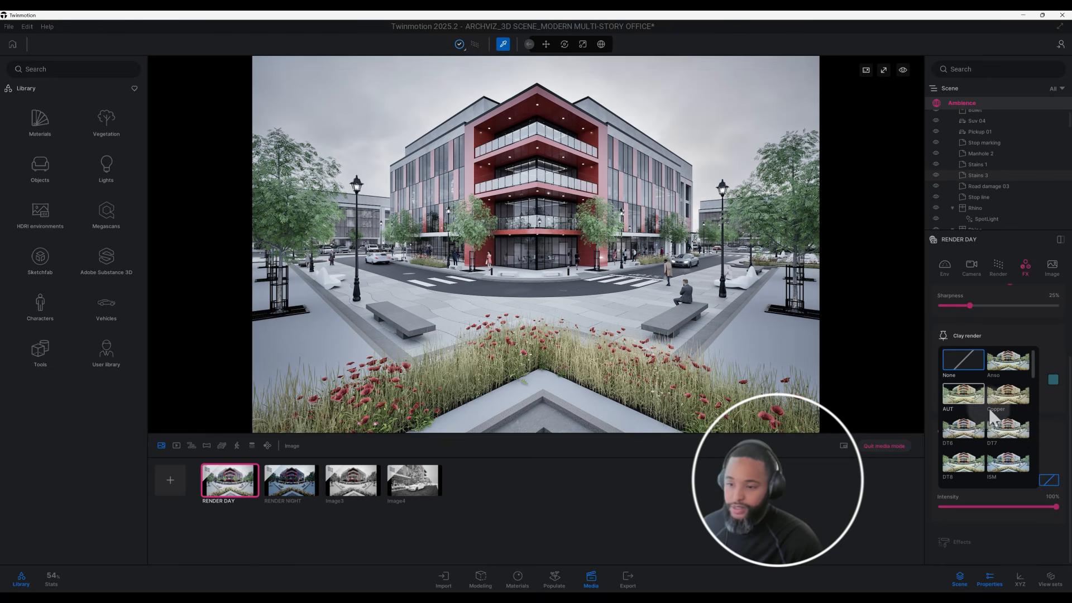
pyautogui.scroll(-1, 999, 424)
pyautogui.scroll(-3, 1000, 425)
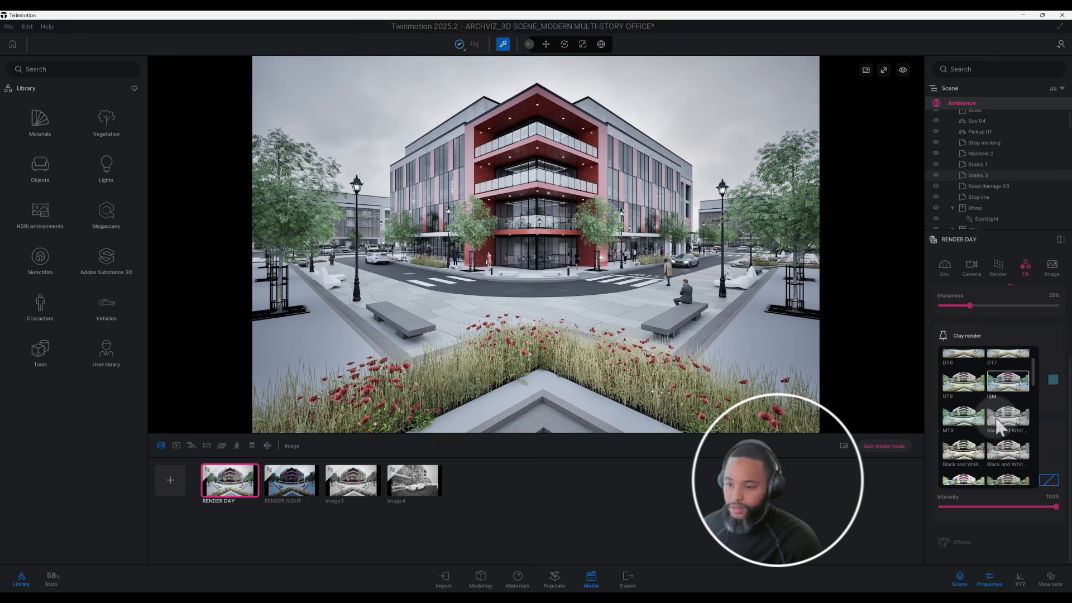
pyautogui.scroll(-2, 999, 427)
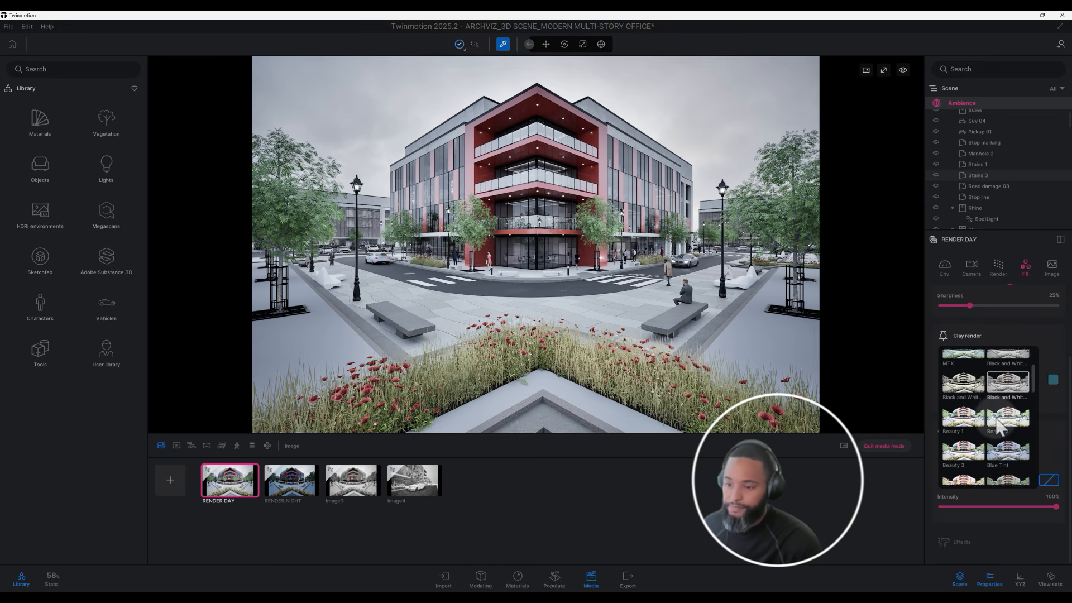
pyautogui.click(1007, 423)
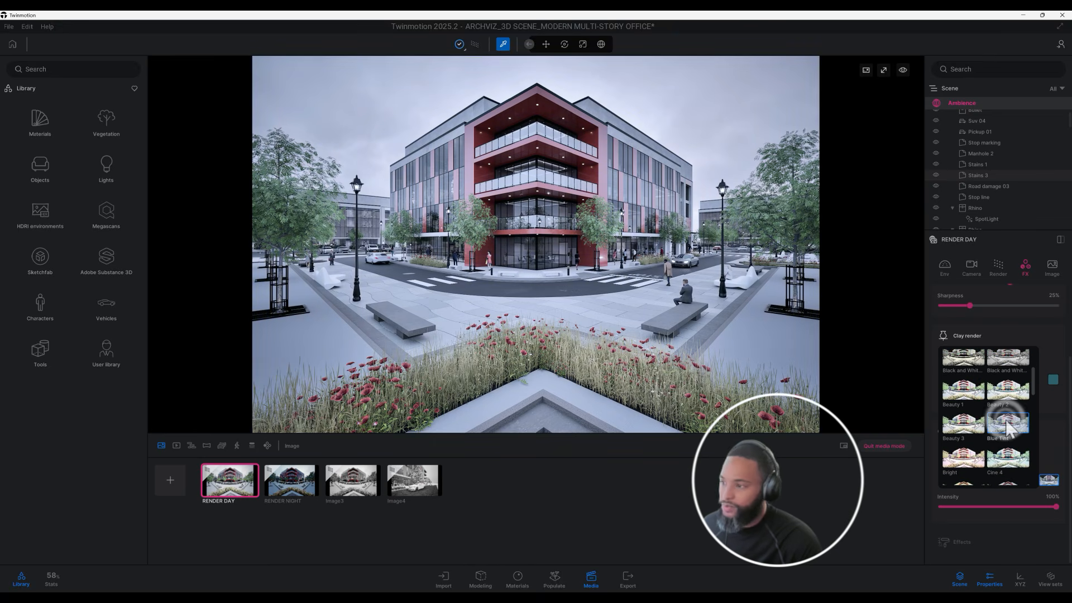
# Try the Cine 10 and Cine 11 lookup tables on the RENDER DAY image.
pyautogui.scroll(-1, 1000, 426)
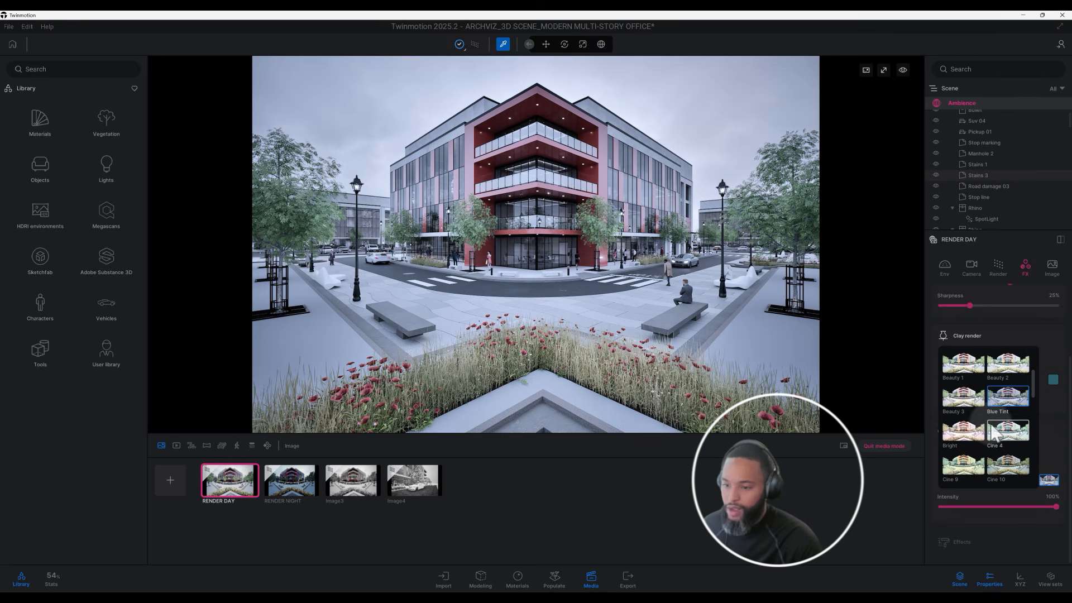
pyautogui.scroll(-1, 997, 430)
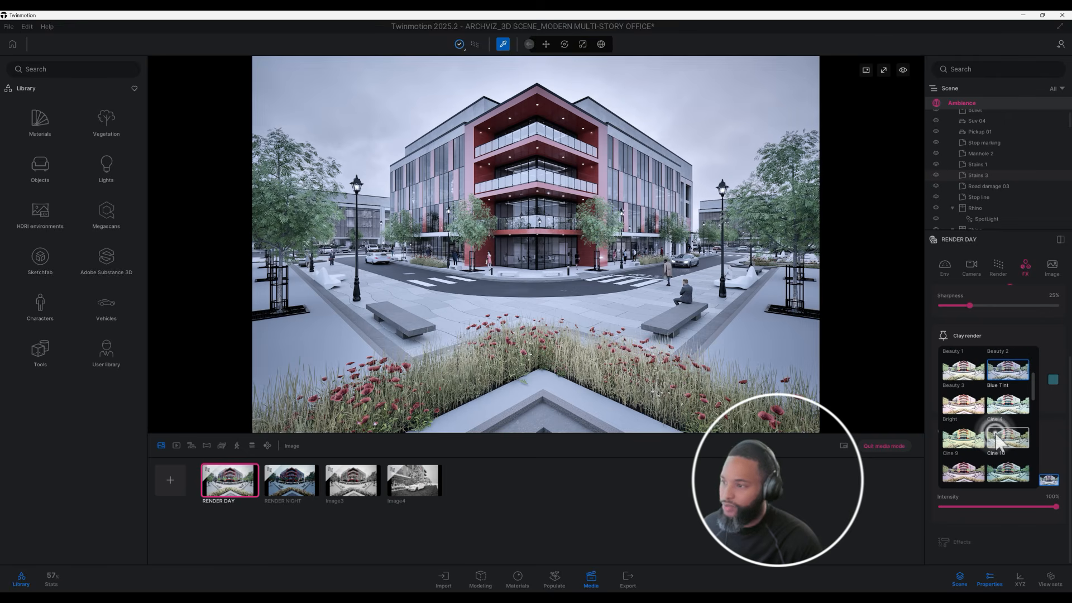
pyautogui.click(997, 443)
pyautogui.scroll(-1, 997, 443)
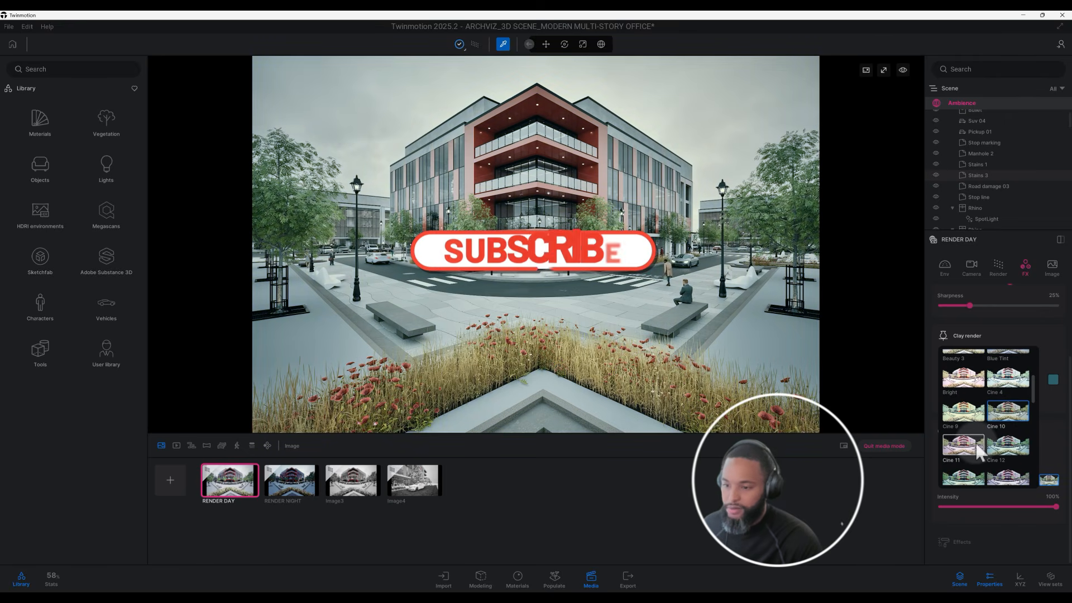
pyautogui.click(978, 449)
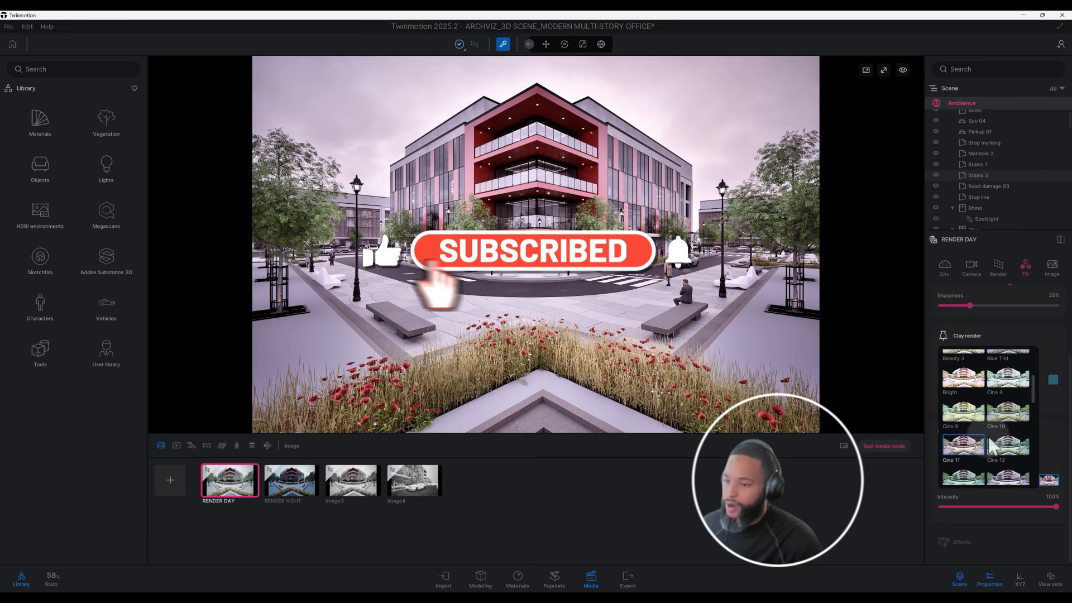
# Change the RENDER DAY image's lookup table to Day Midday.
pyautogui.scroll(-1, 993, 444)
pyautogui.scroll(-1, 999, 439)
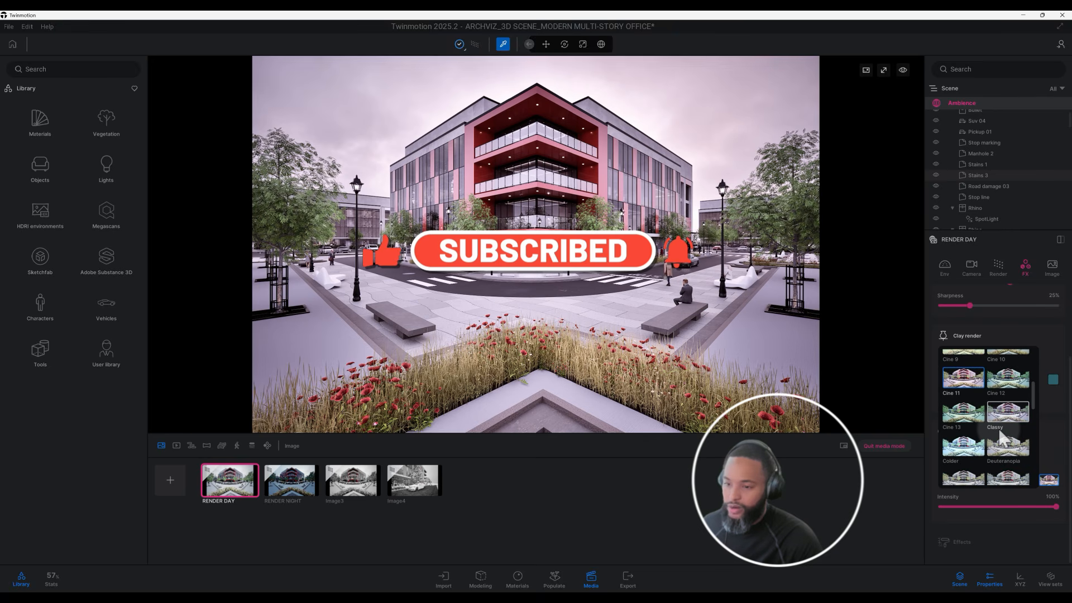
pyautogui.scroll(-2, 999, 440)
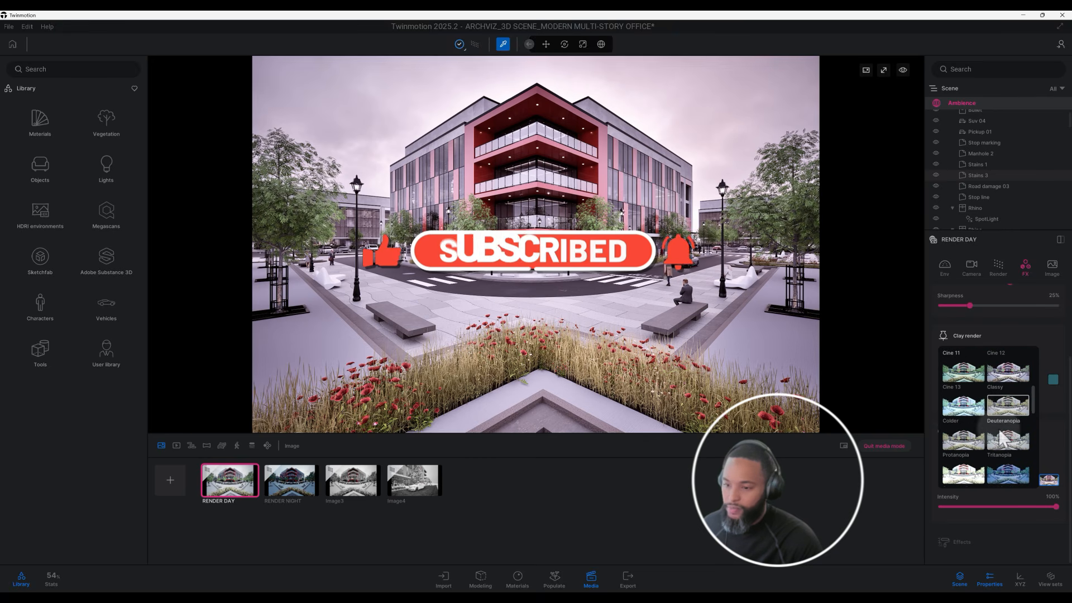
pyautogui.scroll(-1, 999, 440)
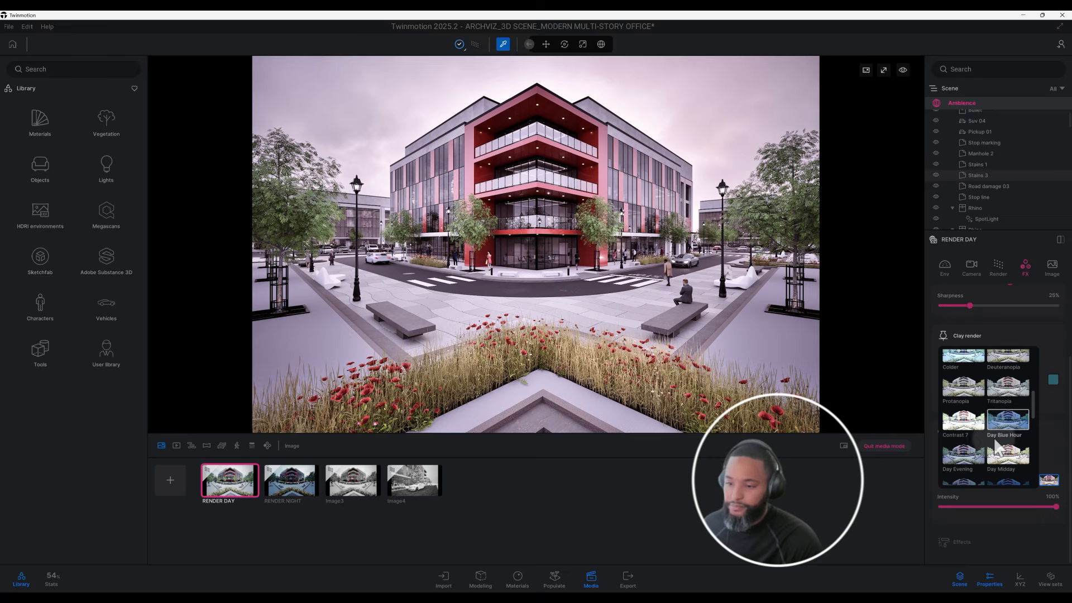
pyautogui.click(1002, 454)
# Apply the Fuji lookup table to the RENDER DAY image and switch the LUT type from Standard to Custom.
pyautogui.scroll(-2, 999, 453)
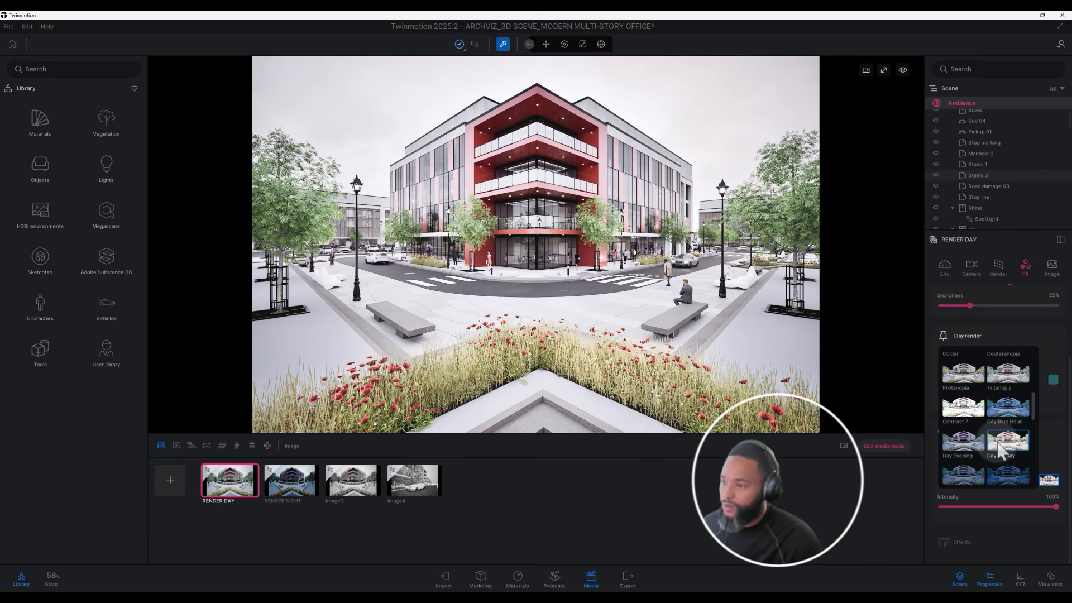
pyautogui.scroll(-1, 999, 452)
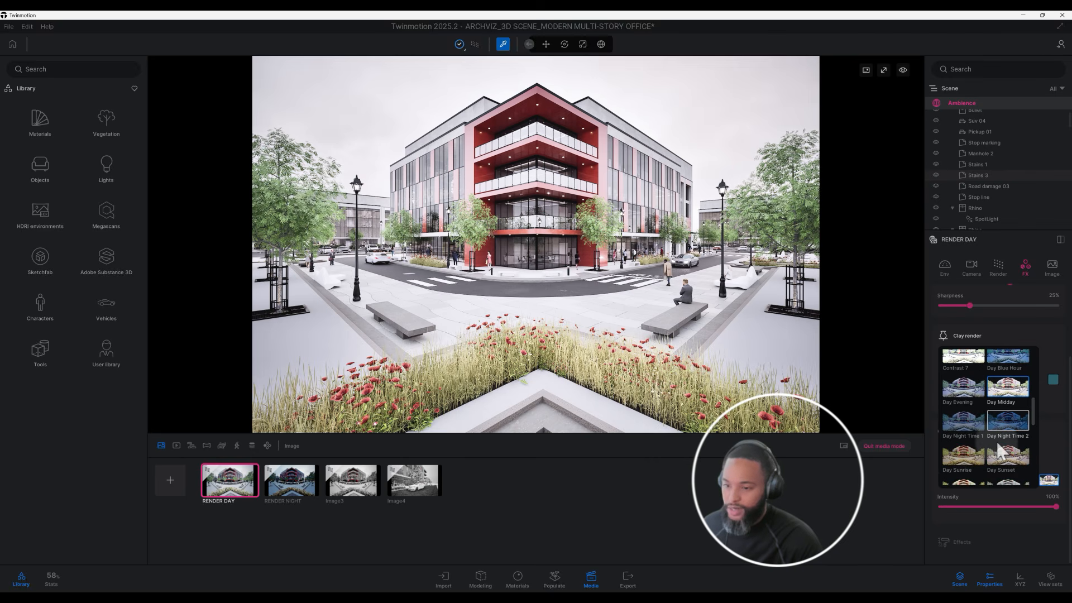
pyautogui.scroll(-1, 1000, 452)
pyautogui.scroll(-1, 999, 451)
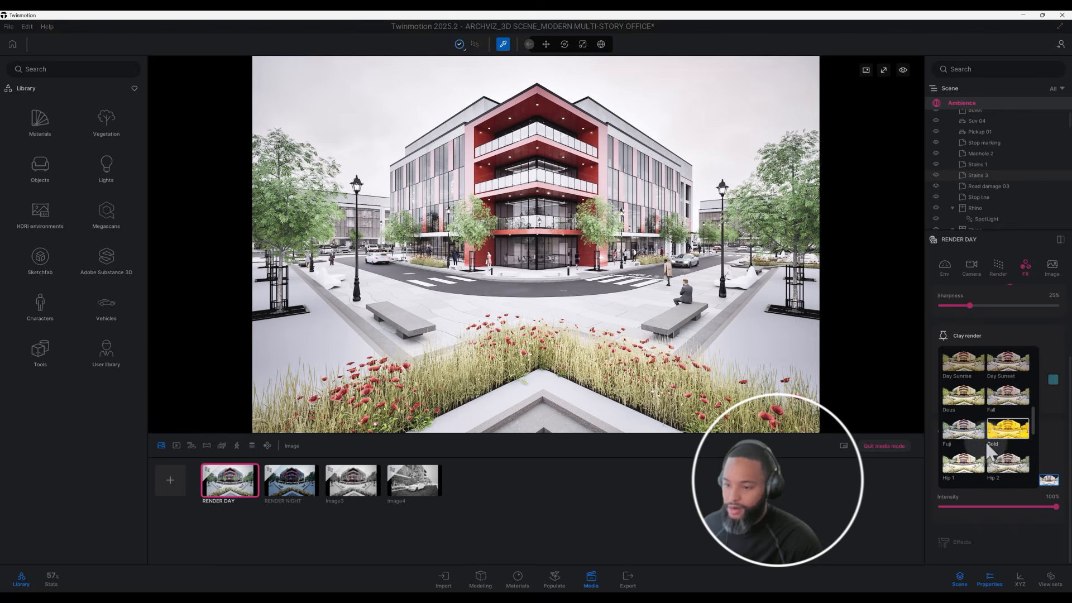
pyautogui.click(966, 435)
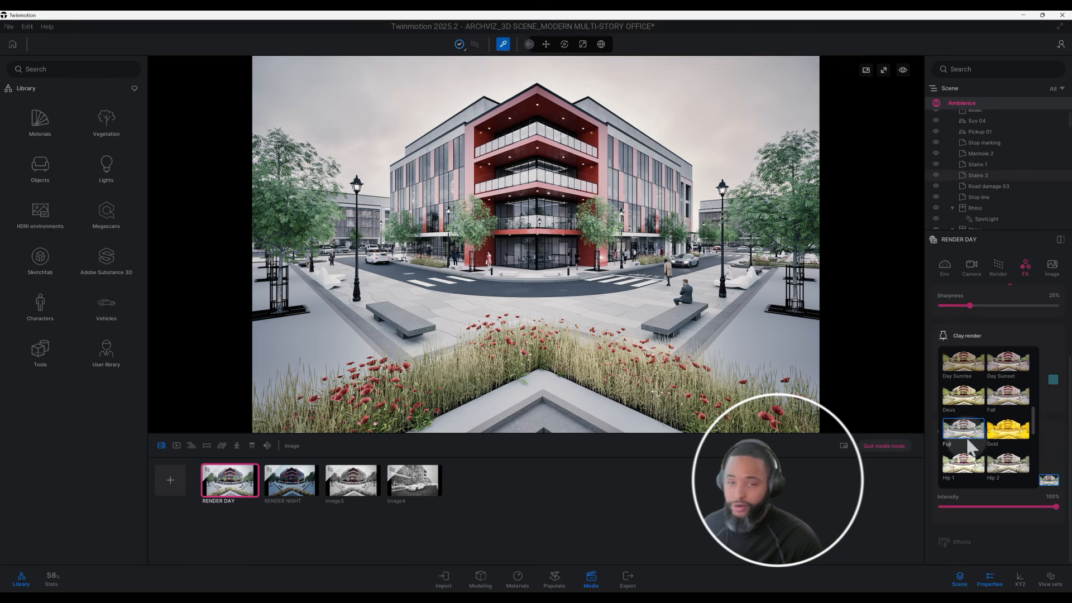
pyautogui.click(1042, 334)
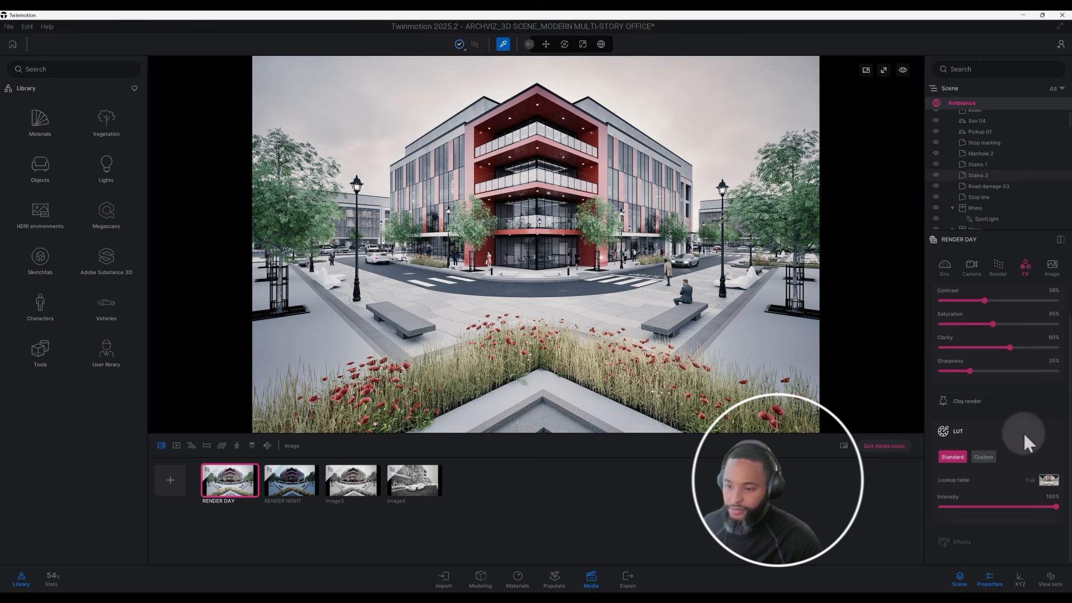
pyautogui.click(983, 457)
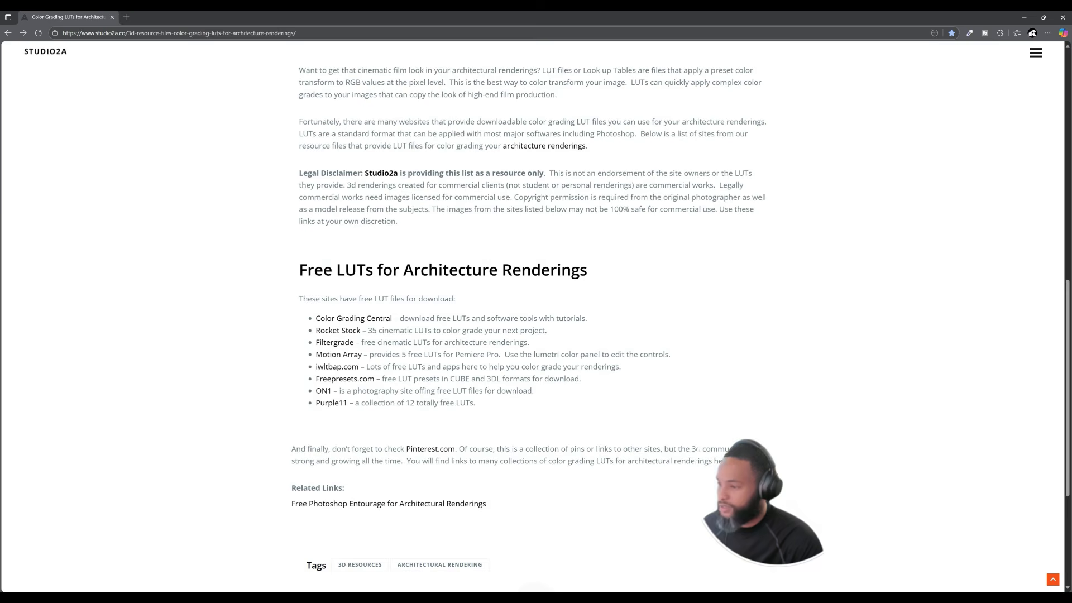
# Switch to the browser, review Studio2A's color grading LUTs article, and open the Rocket Stock link among the free LUT sites.
pyautogui.scroll(6, 412, 436)
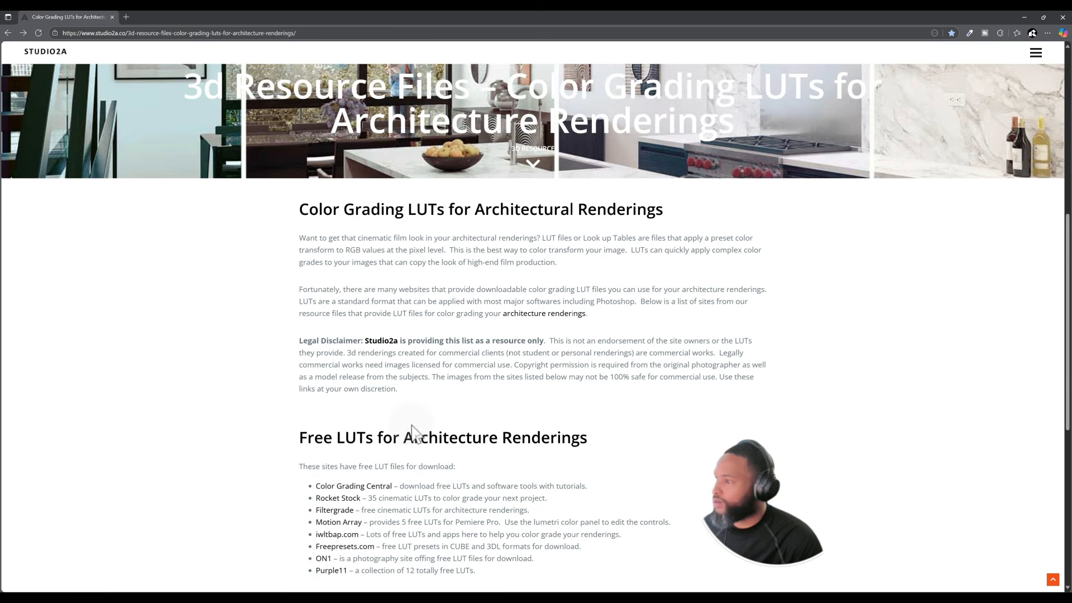
pyautogui.scroll(4, 420, 433)
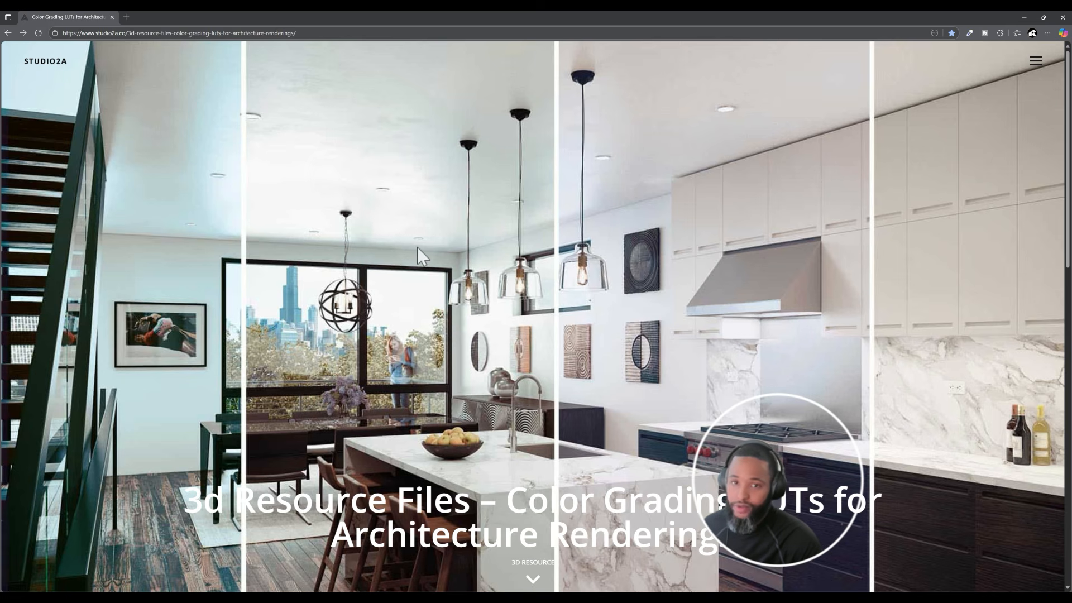
pyautogui.scroll(-3, 462, 276)
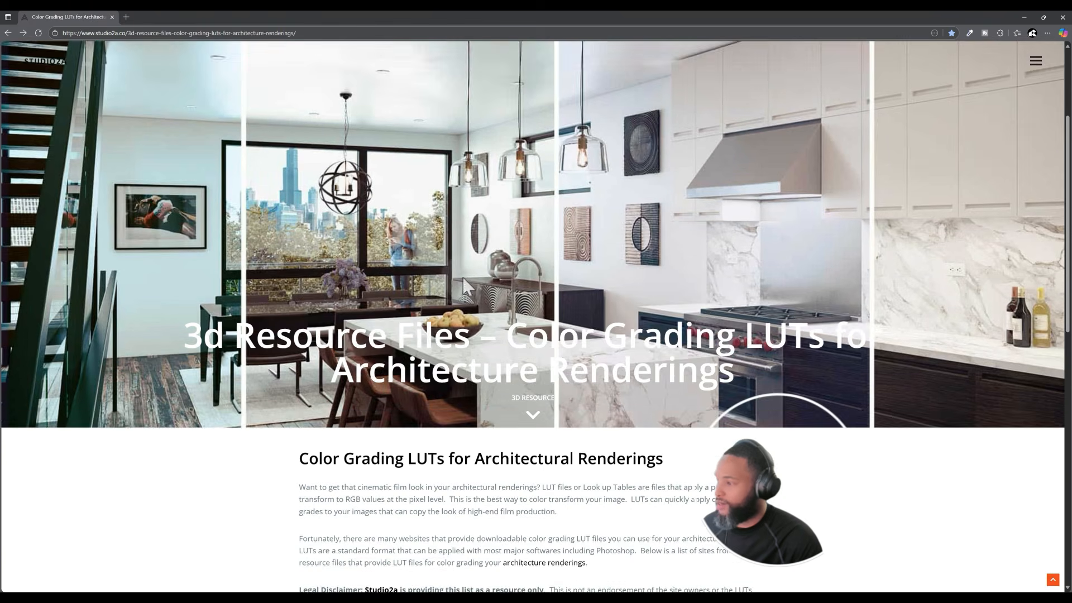
pyautogui.scroll(-1, 279, 287)
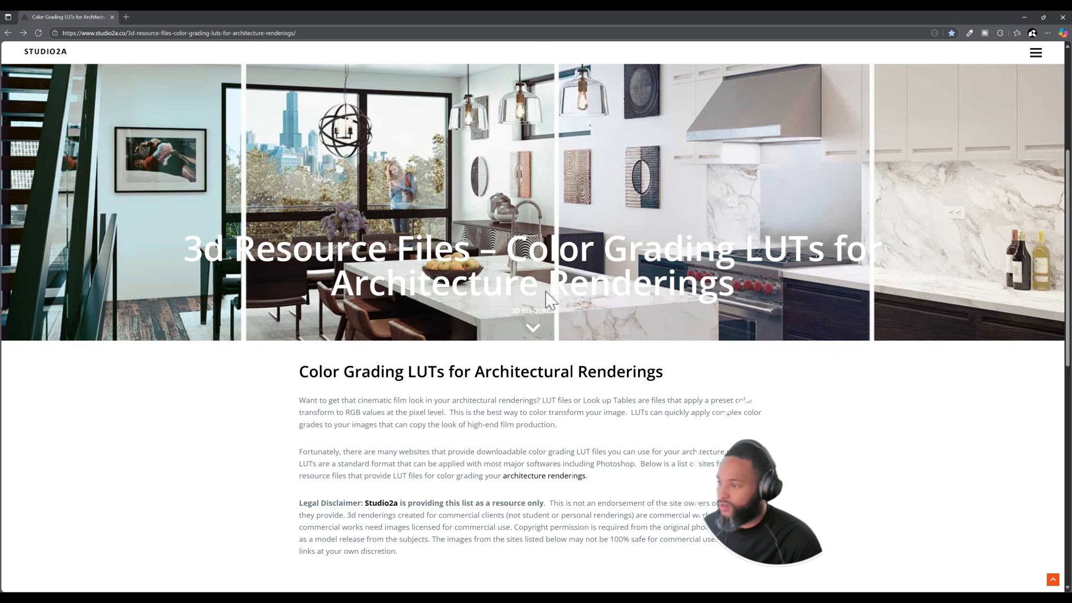
pyautogui.scroll(-5, 637, 291)
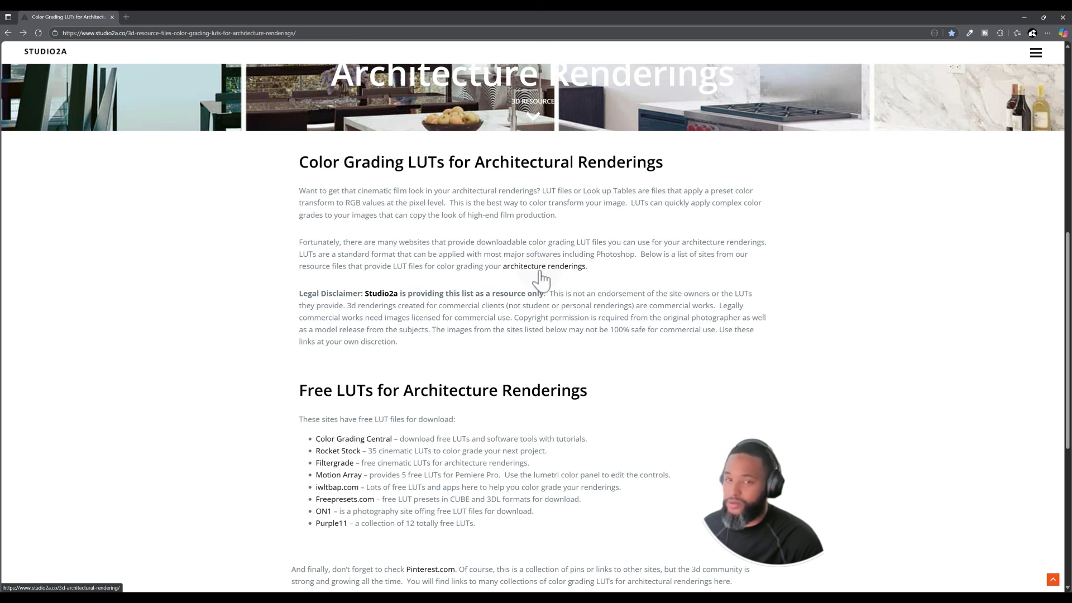
pyautogui.scroll(-1, 540, 279)
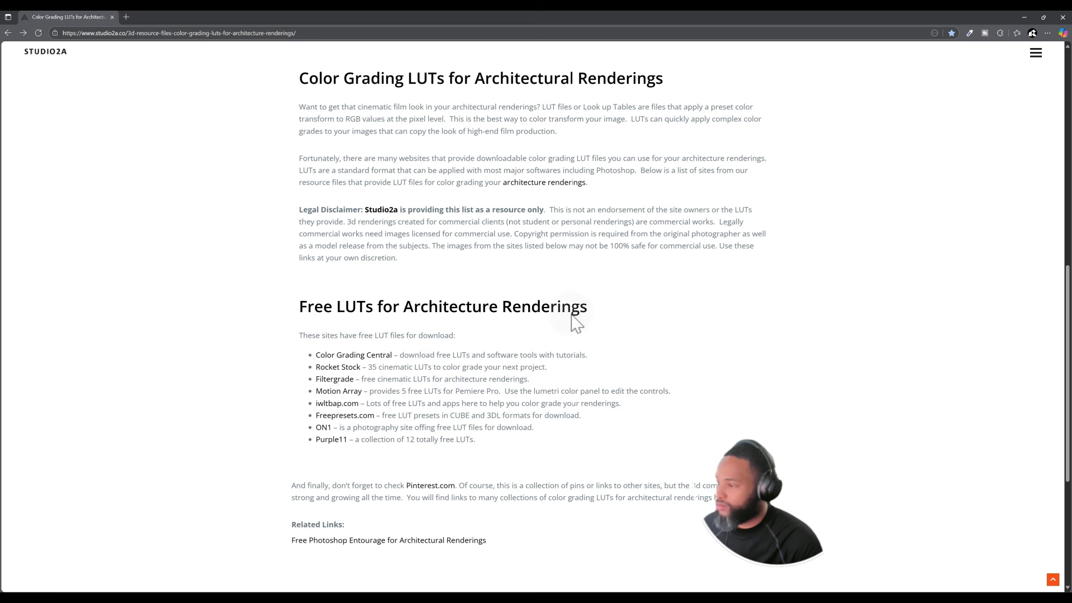
pyautogui.scroll(-1, 575, 321)
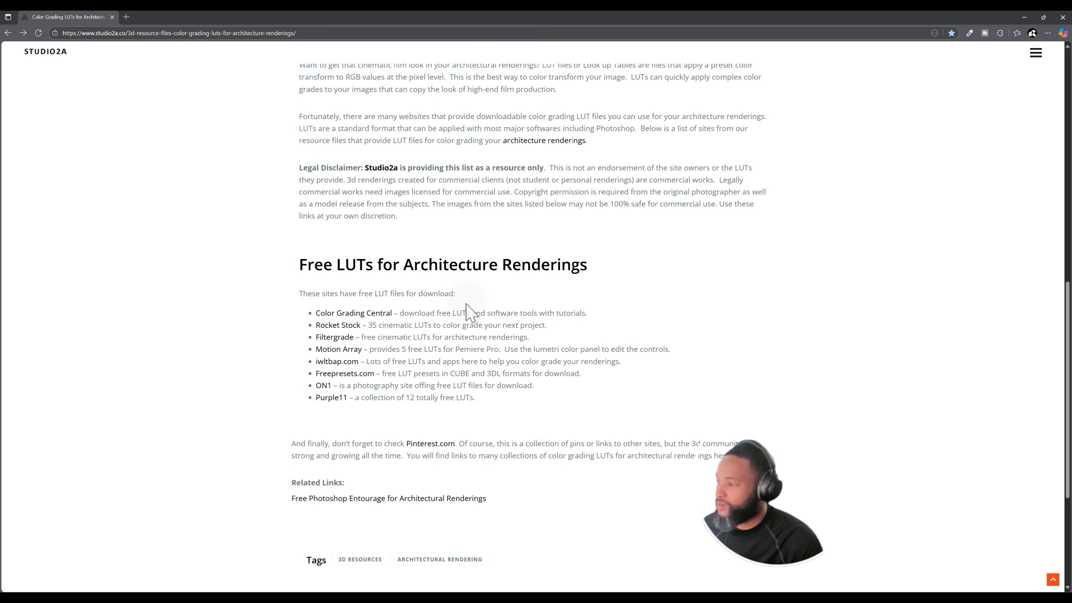
pyautogui.click(349, 328)
# Download the pack of 13 free LUTs from the Shutterstock article.
pyautogui.scroll(-3, 404, 327)
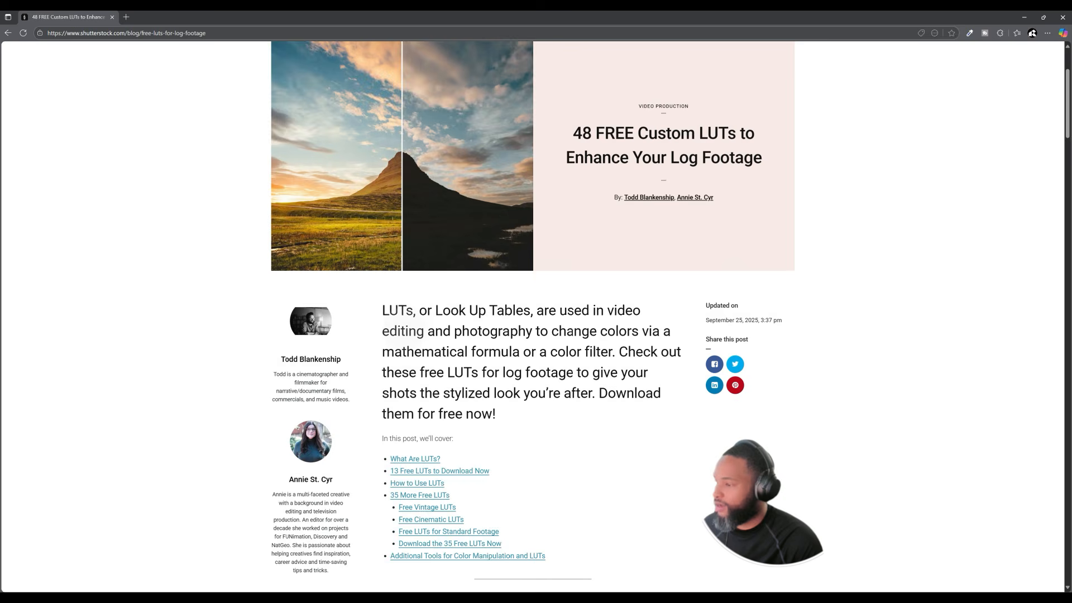
pyautogui.scroll(-10, 496, 317)
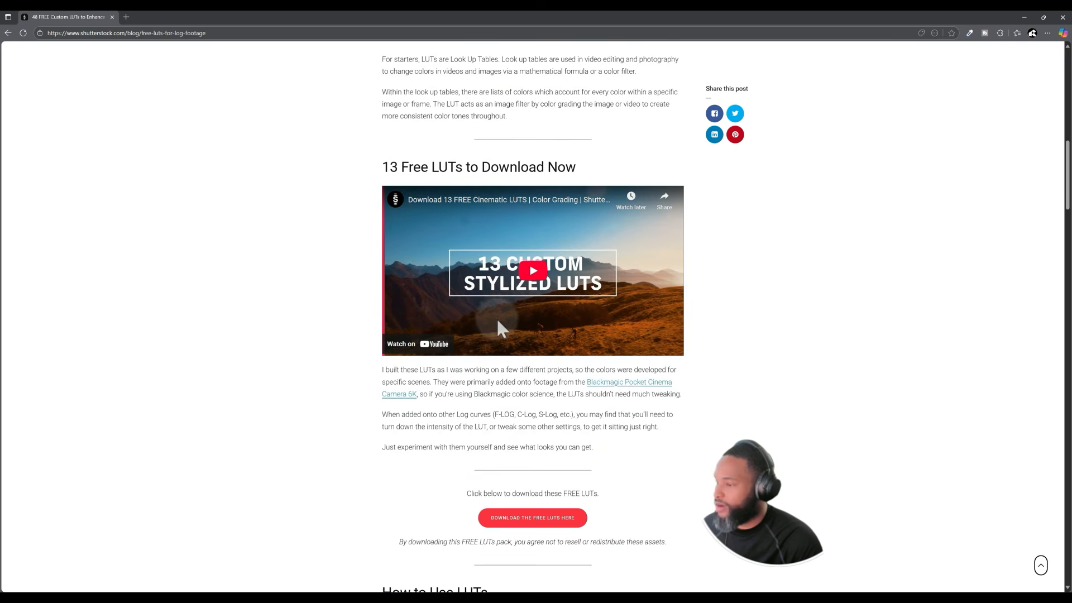
pyautogui.scroll(-2, 530, 346)
pyautogui.scroll(-1, 525, 402)
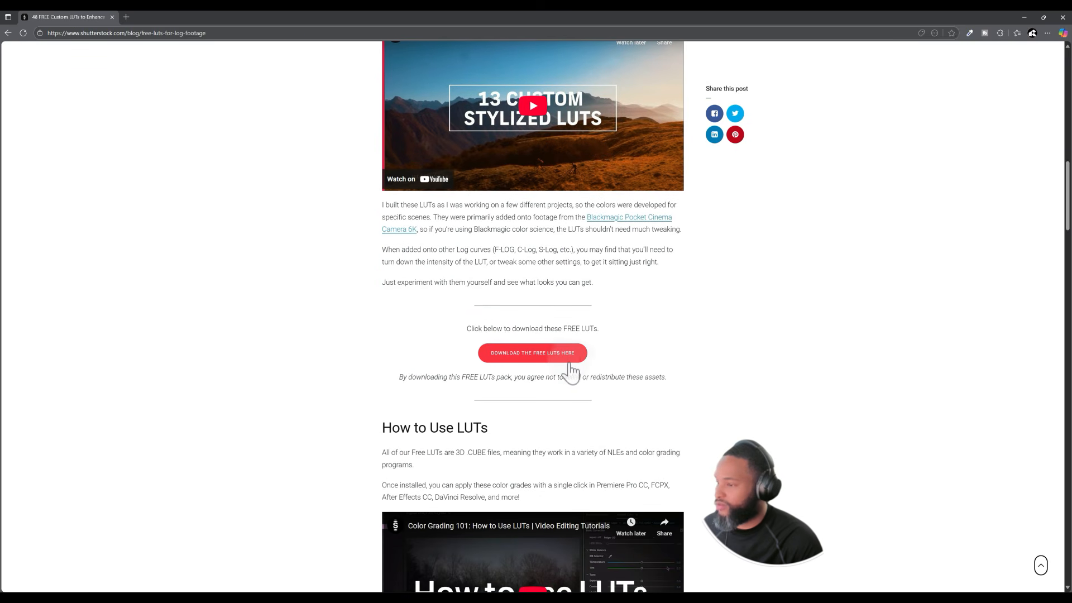
pyautogui.click(519, 357)
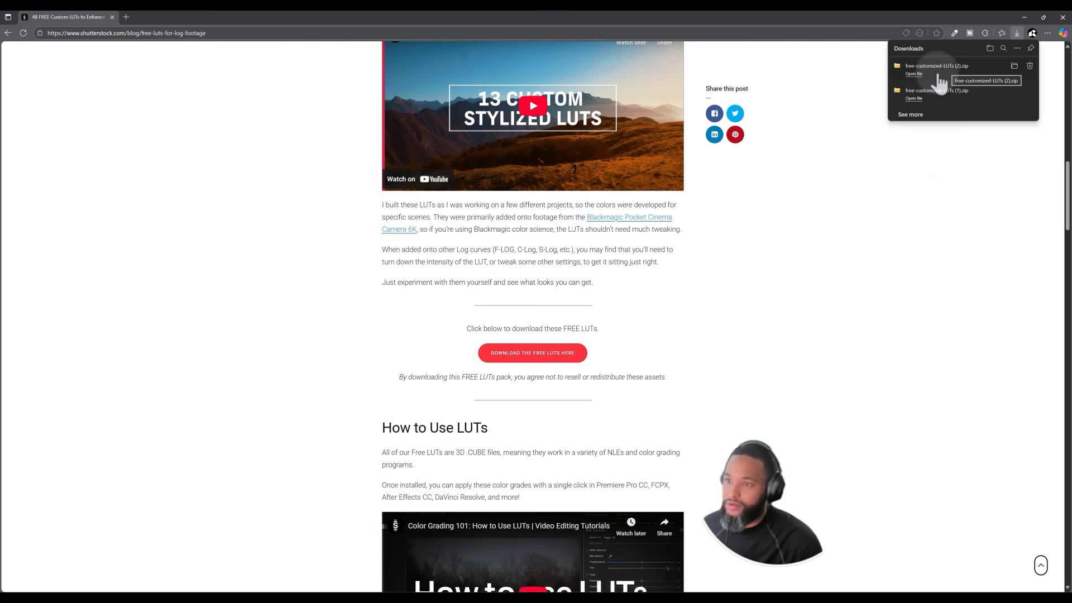
# Switch back to Twinmotion, load NaturalBoost.cube from the Custom Luts folder as the lookup table and set its intensity to 100%.
pyautogui.click(667, 580)
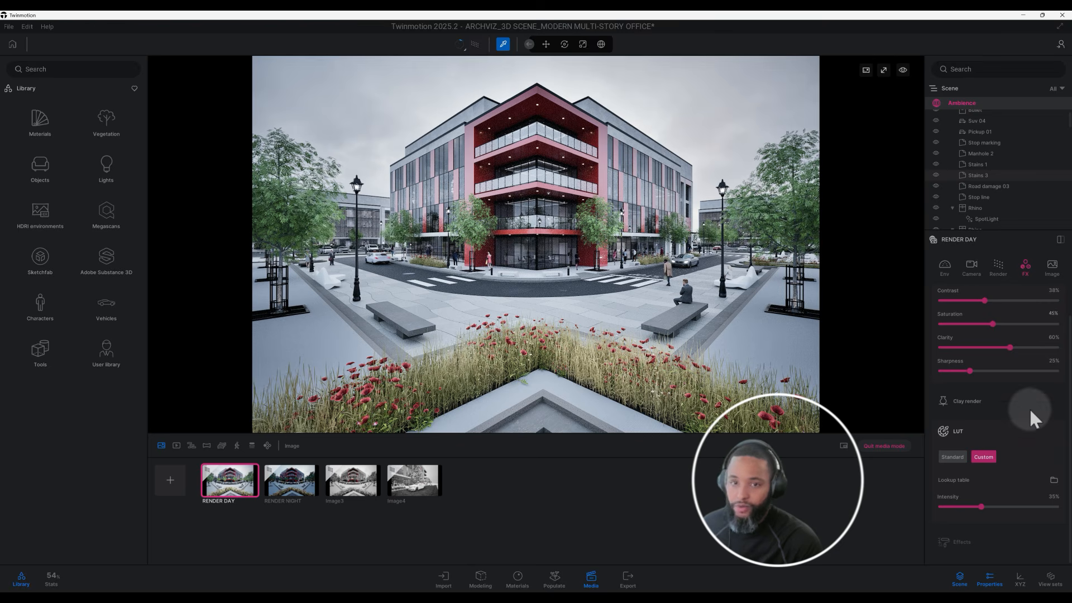
pyautogui.rightClick(1053, 480)
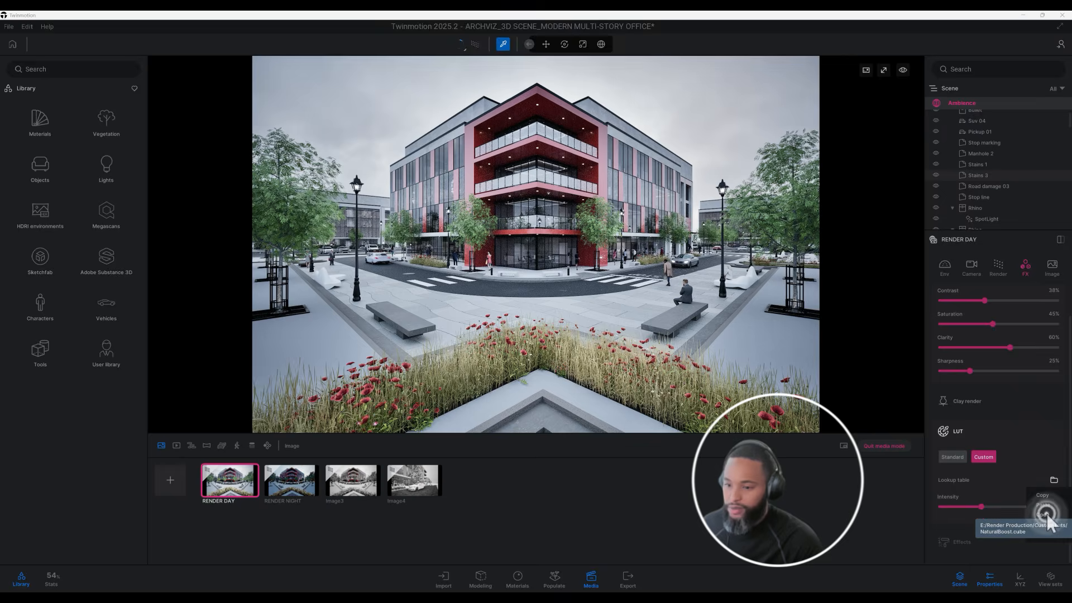
pyautogui.click(1053, 480)
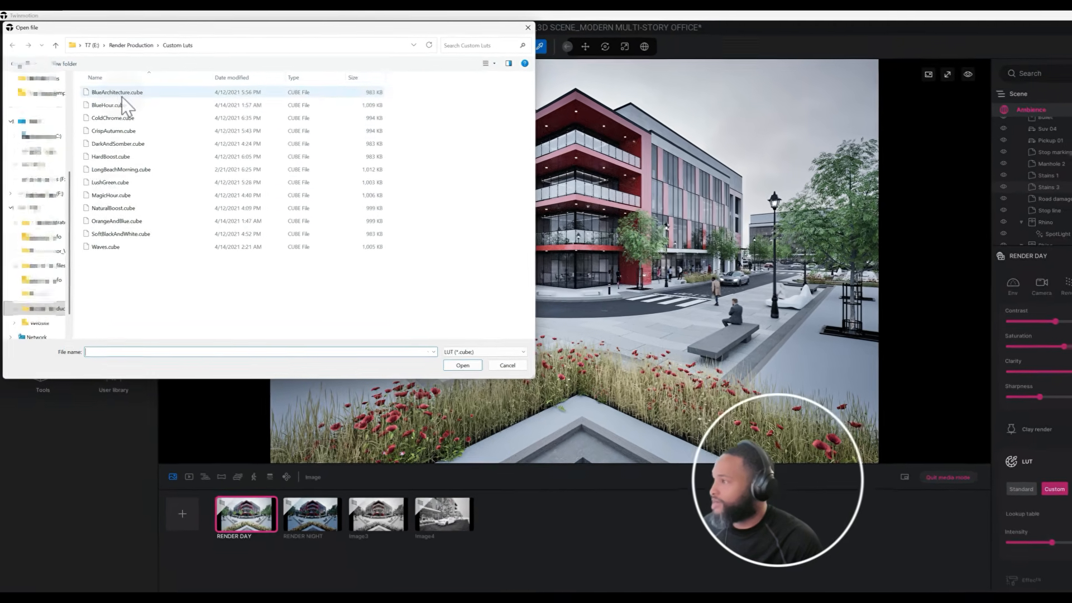
pyautogui.click(120, 93)
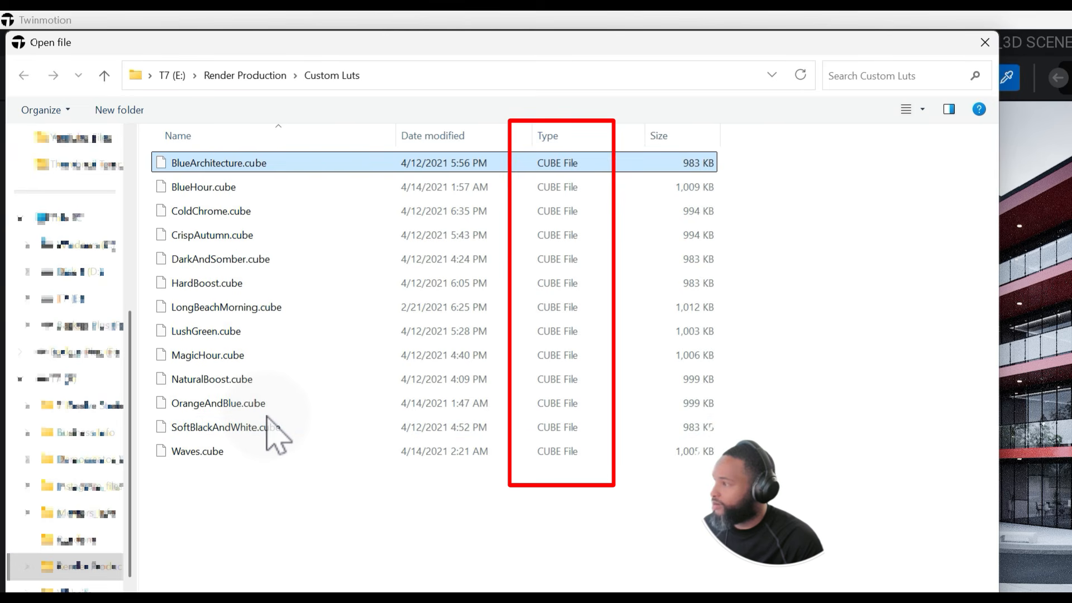
pyautogui.click(253, 379)
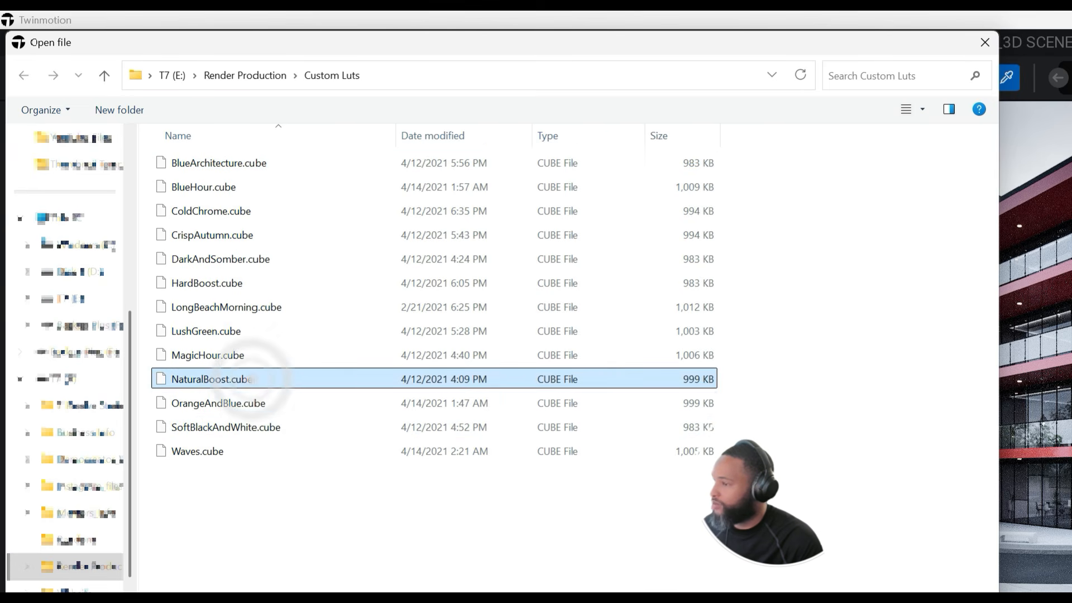
pyautogui.press('Return')
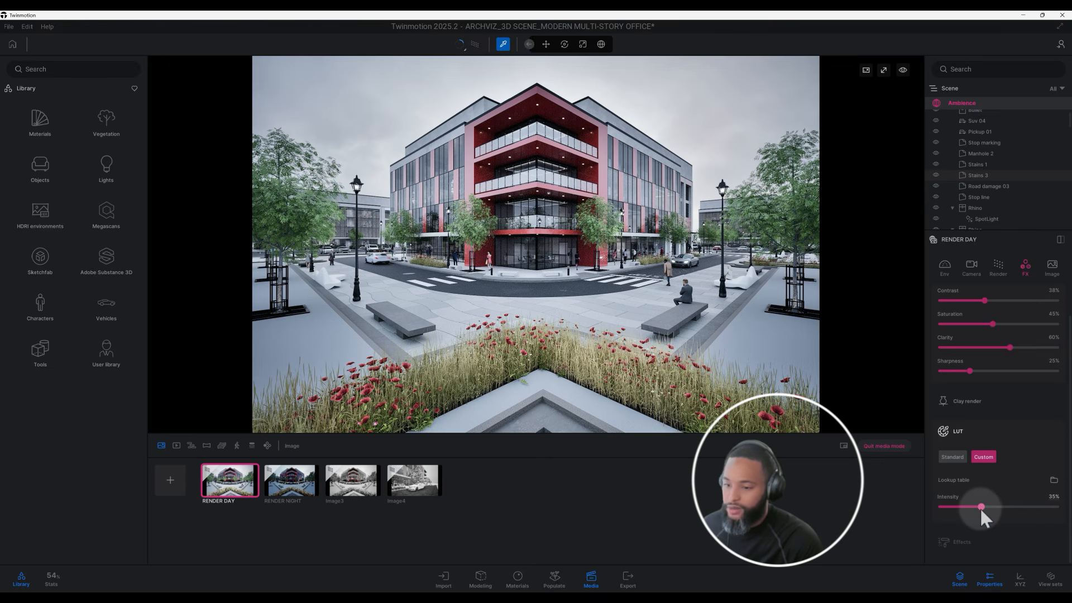
pyautogui.moveTo(981, 507); pyautogui.dragTo(1063, 508)
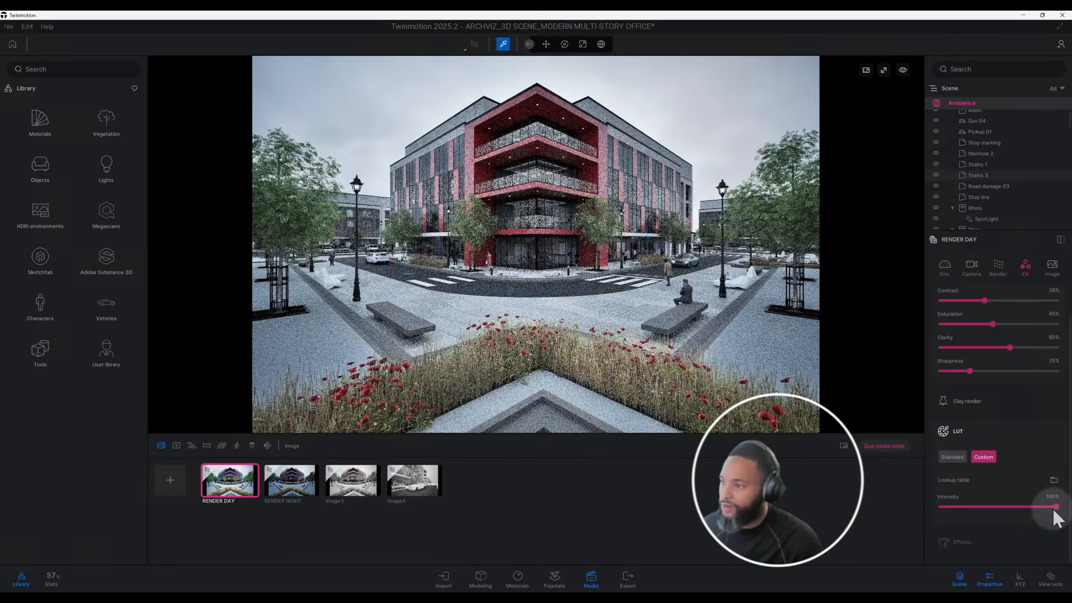